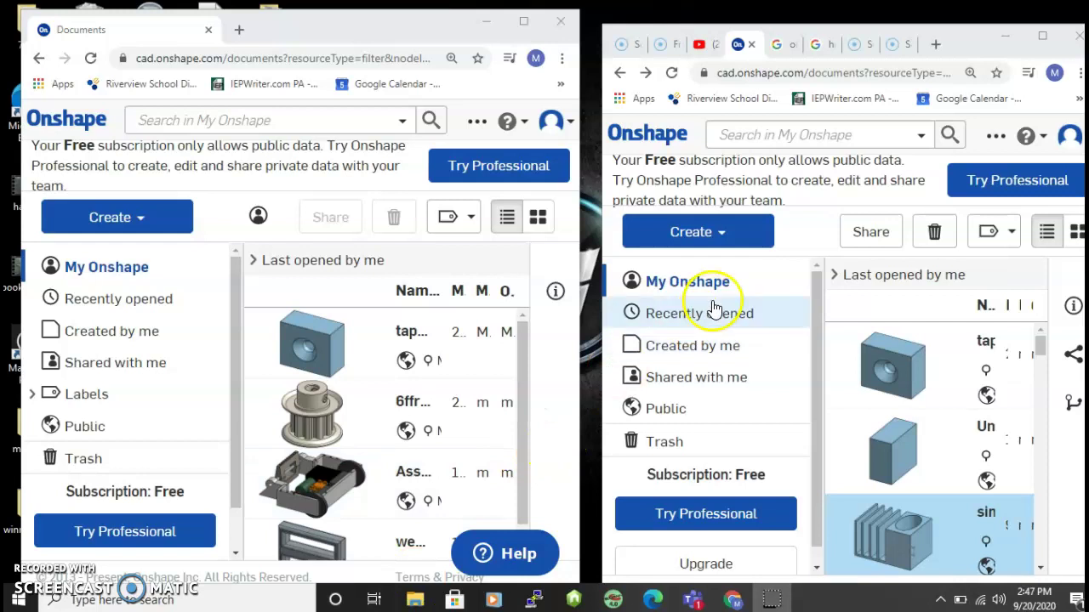
# Open the simple desktop organizer document and bring up its Share settings.
pyautogui.click(919, 538)
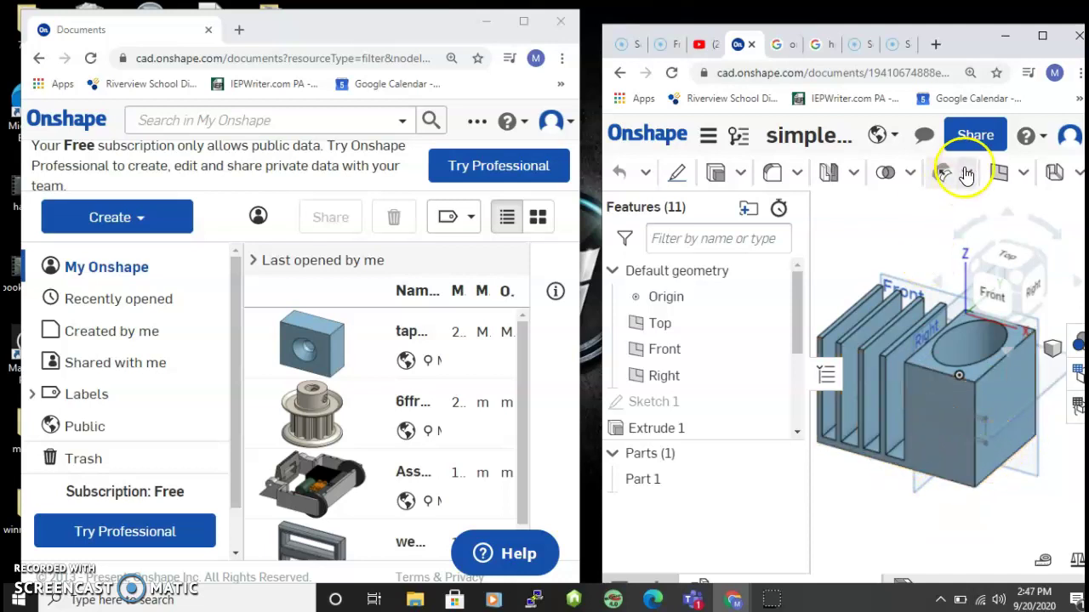
pyautogui.click(972, 136)
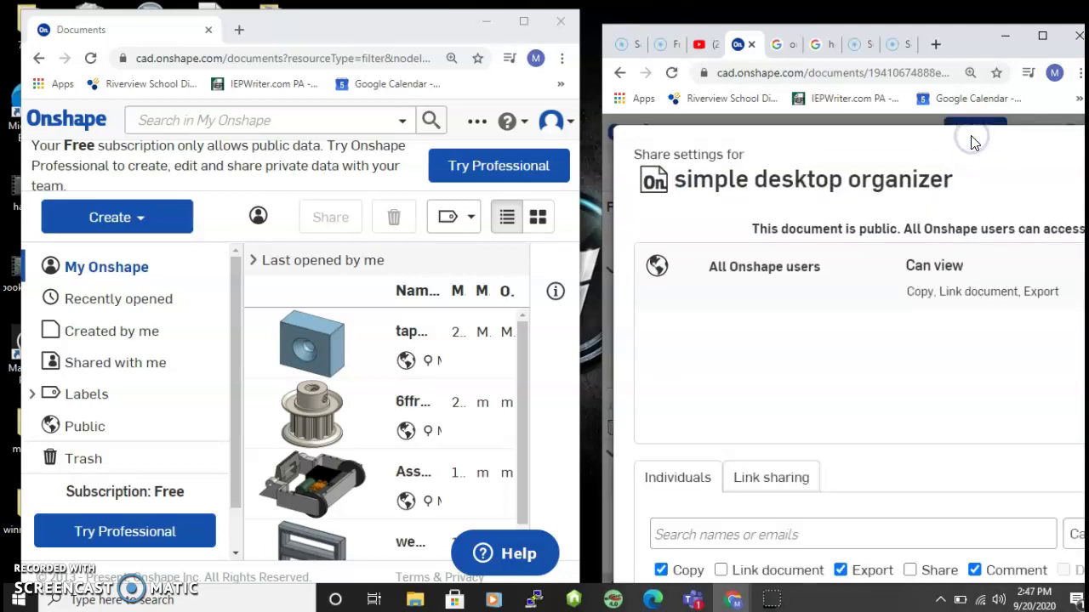
# Enter the second account's e-mail address as the person to share with.
pyautogui.click(691, 533)
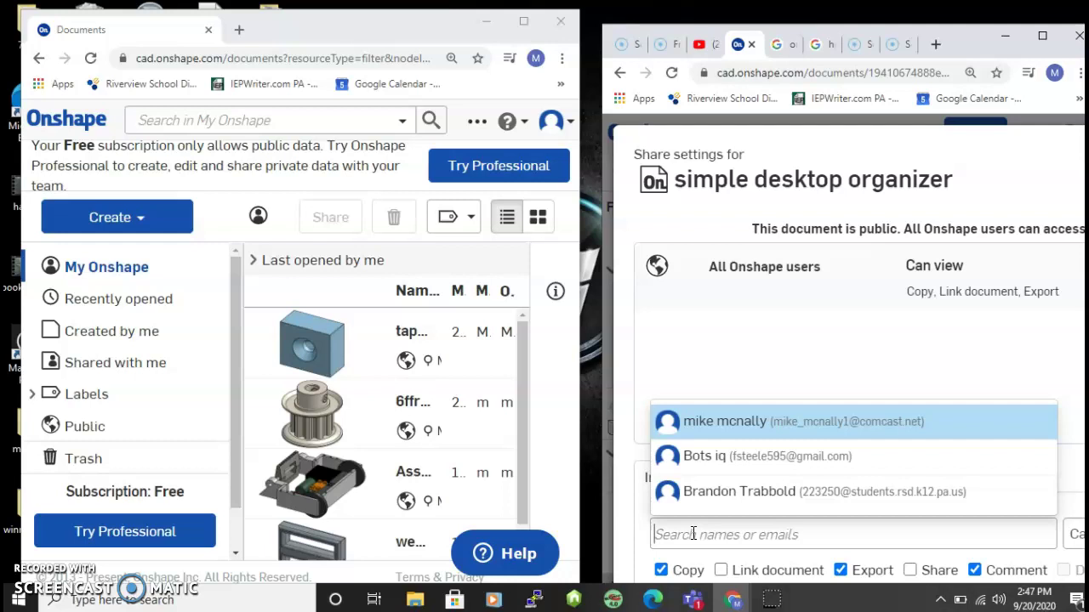
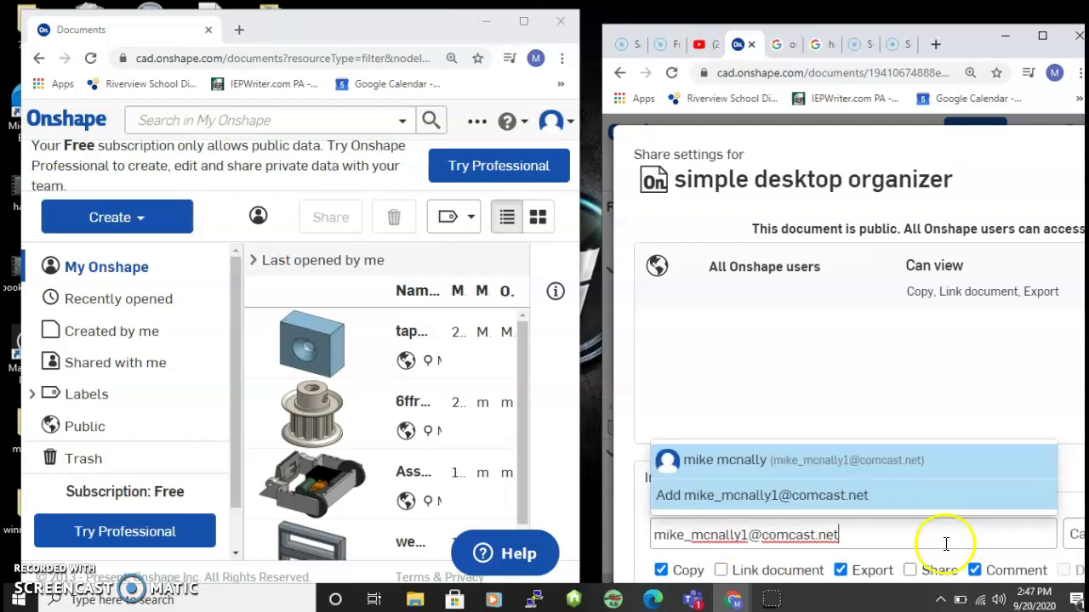
pyautogui.click(940, 547)
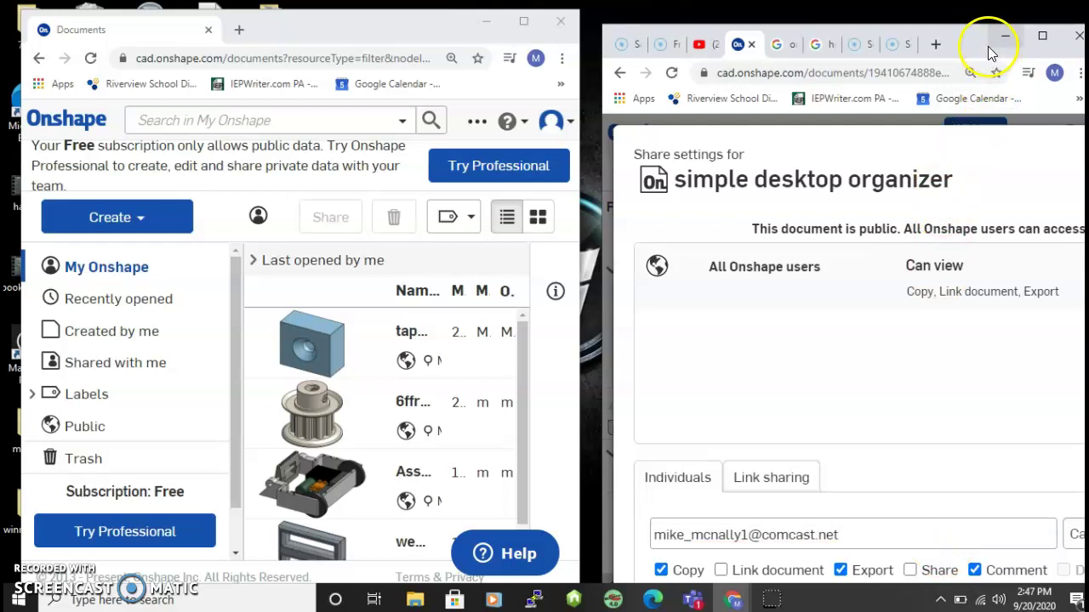
# Reposition and maximize the browser window so all share settings are visible.
pyautogui.moveTo(975, 49); pyautogui.dragTo(911, 43)
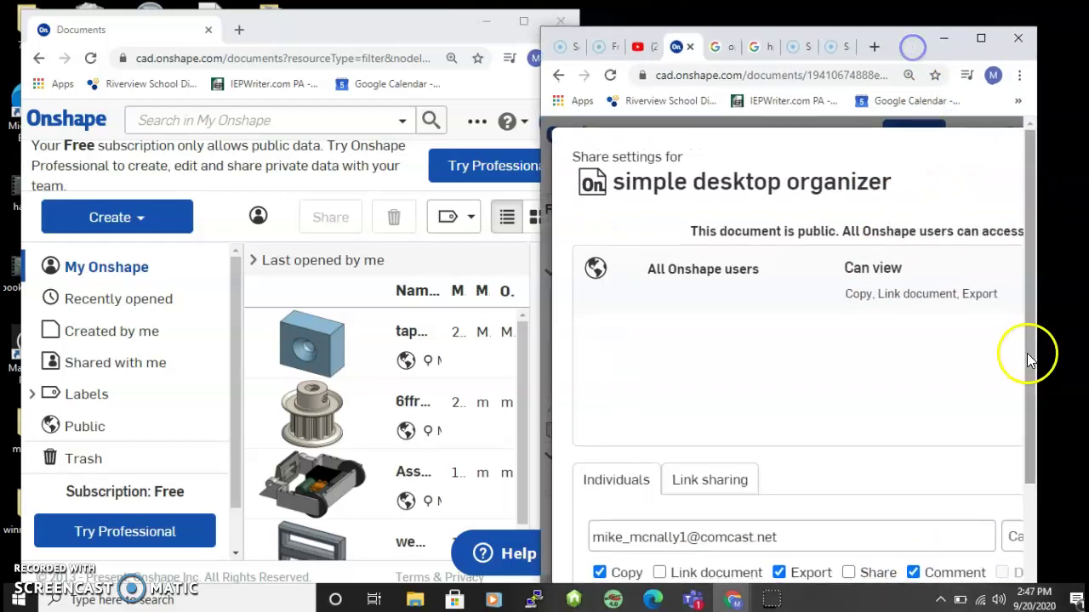
pyautogui.click(1029, 444)
pyautogui.moveTo(1028, 444); pyautogui.dragTo(1030, 481)
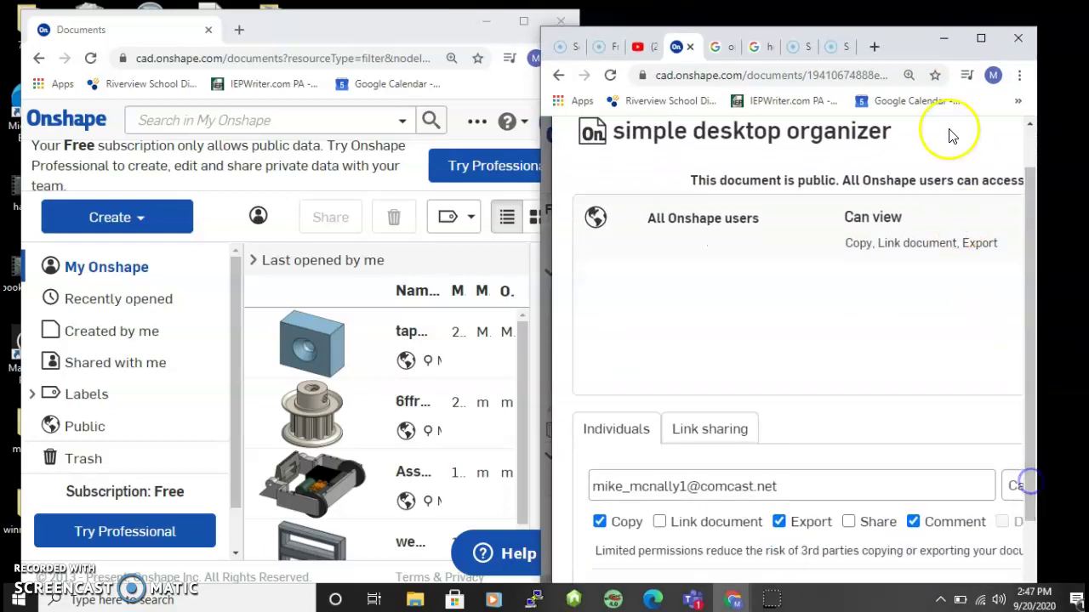
pyautogui.click(980, 40)
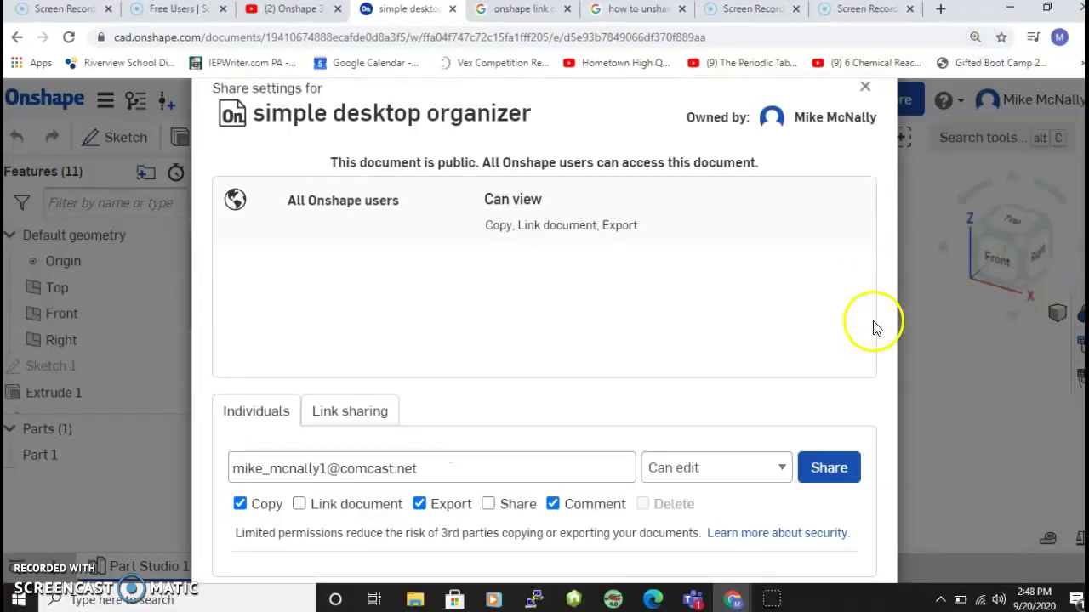
# Keep the Can edit permission and share the document with the second account.
pyautogui.click(721, 472)
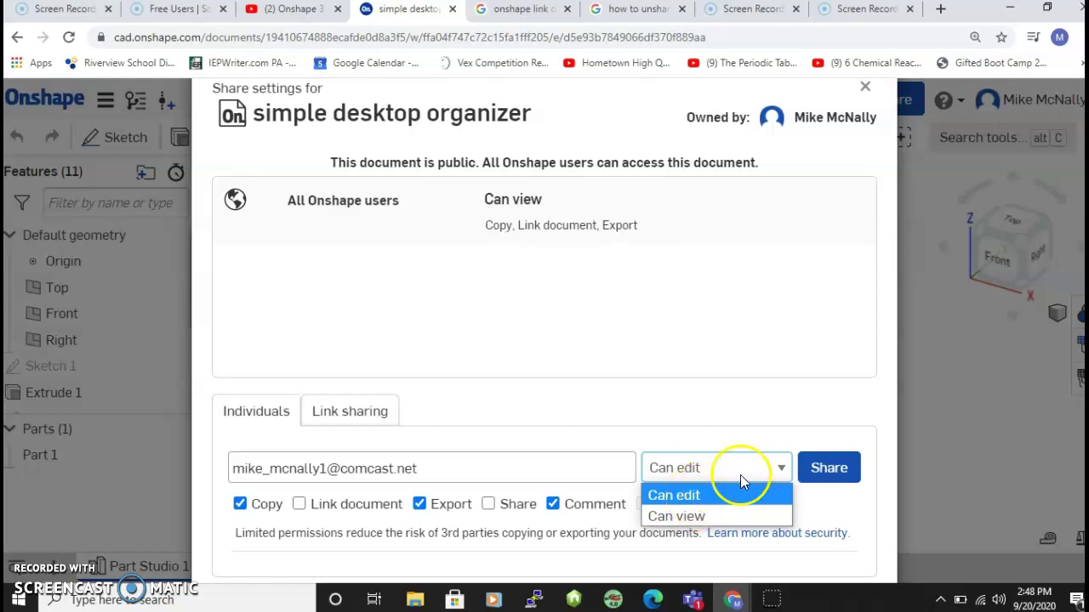
pyautogui.click(828, 473)
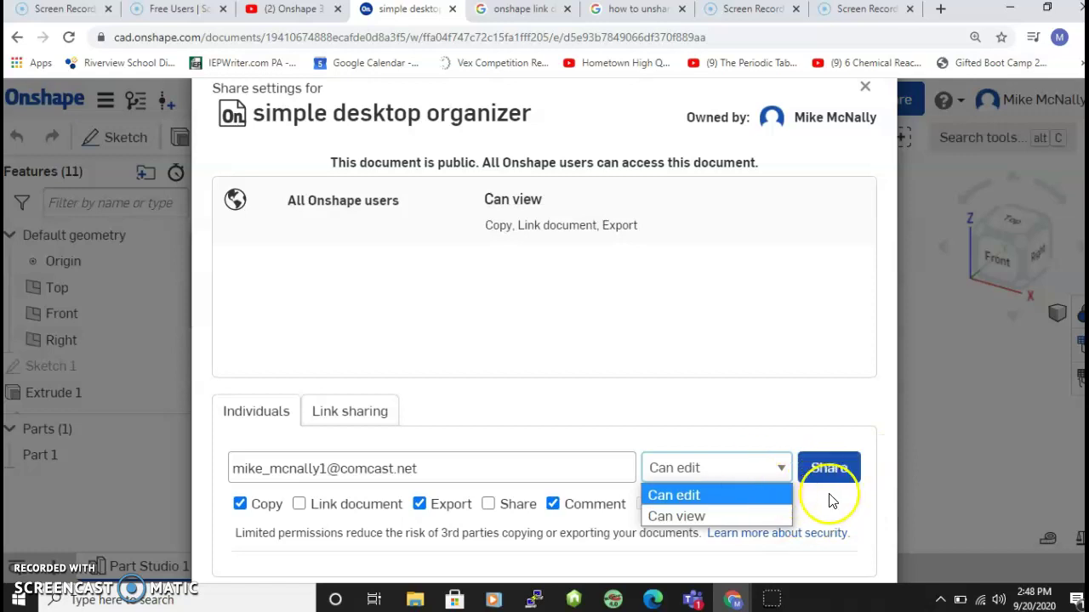
pyautogui.click(830, 475)
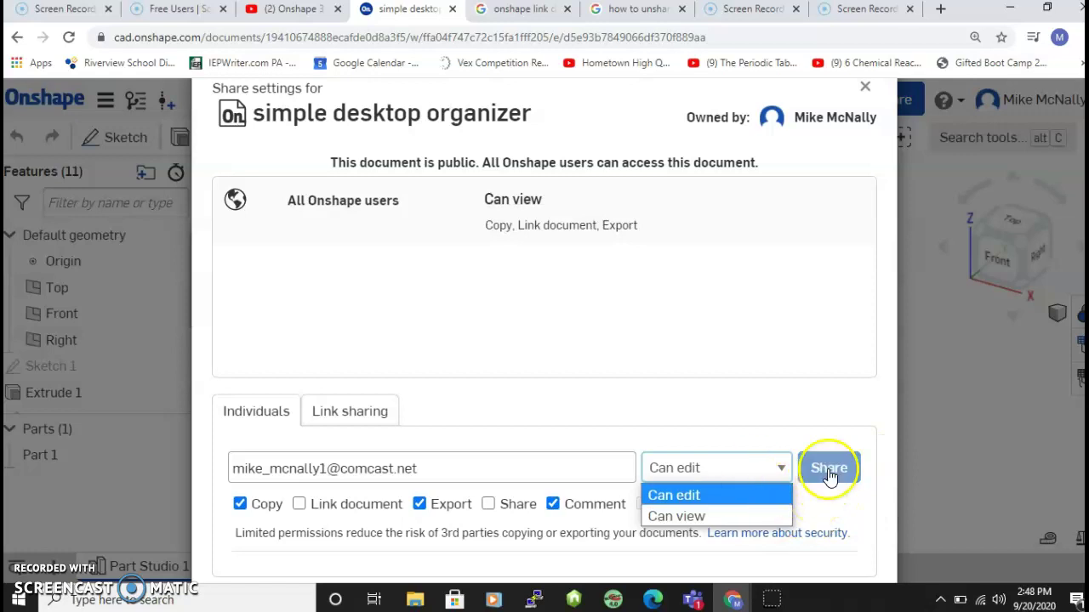
pyautogui.click(830, 475)
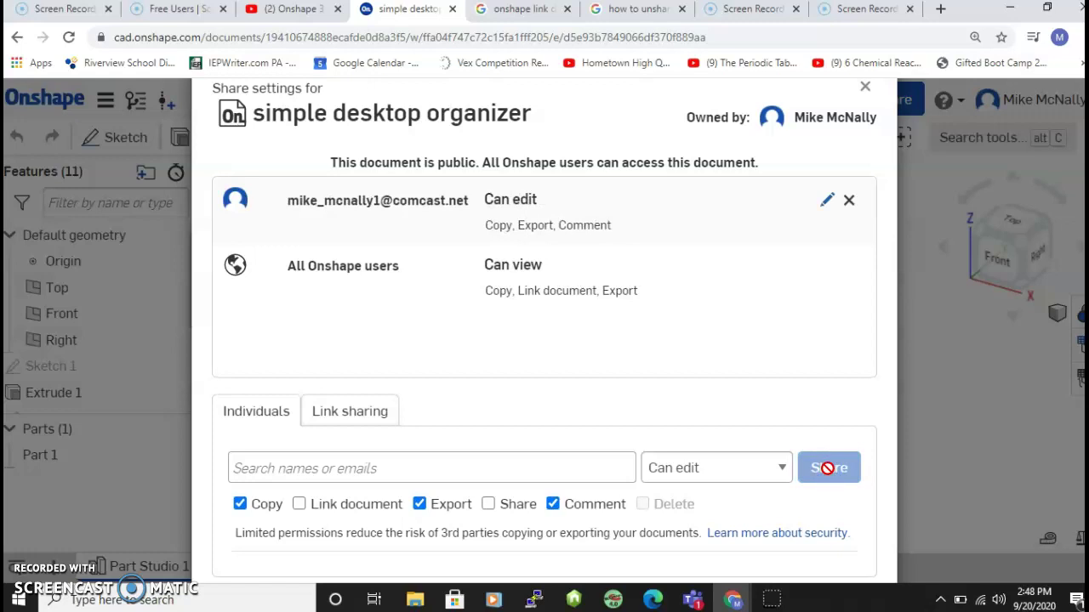
# Restore the browser window and reload the second account's Documents list to show the shared organizer.
pyautogui.click(1048, 11)
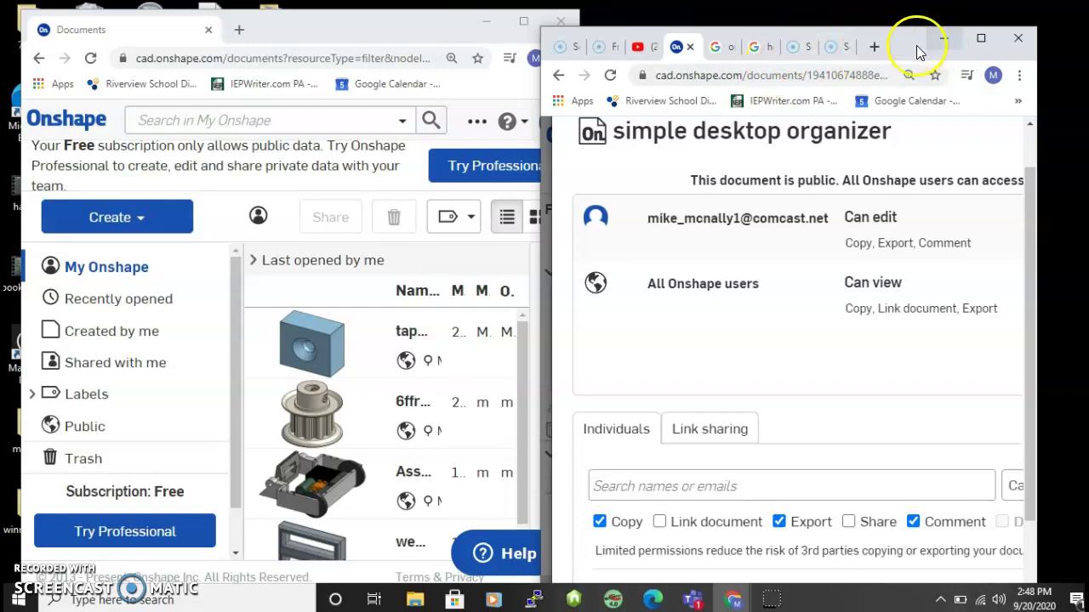
pyautogui.moveTo(911, 37); pyautogui.dragTo(963, 24)
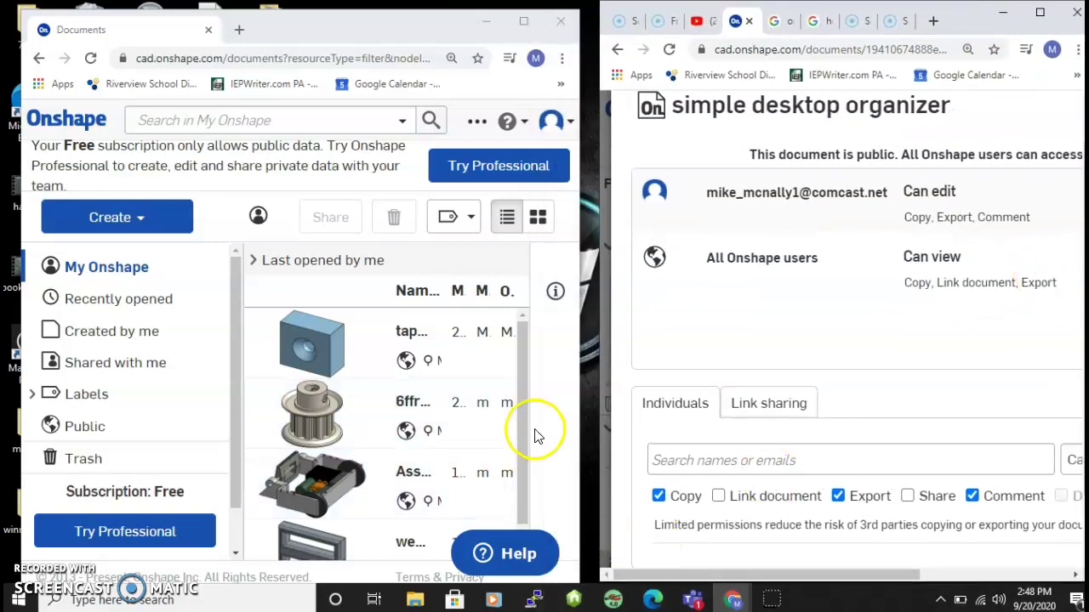
pyautogui.moveTo(518, 426); pyautogui.dragTo(523, 375)
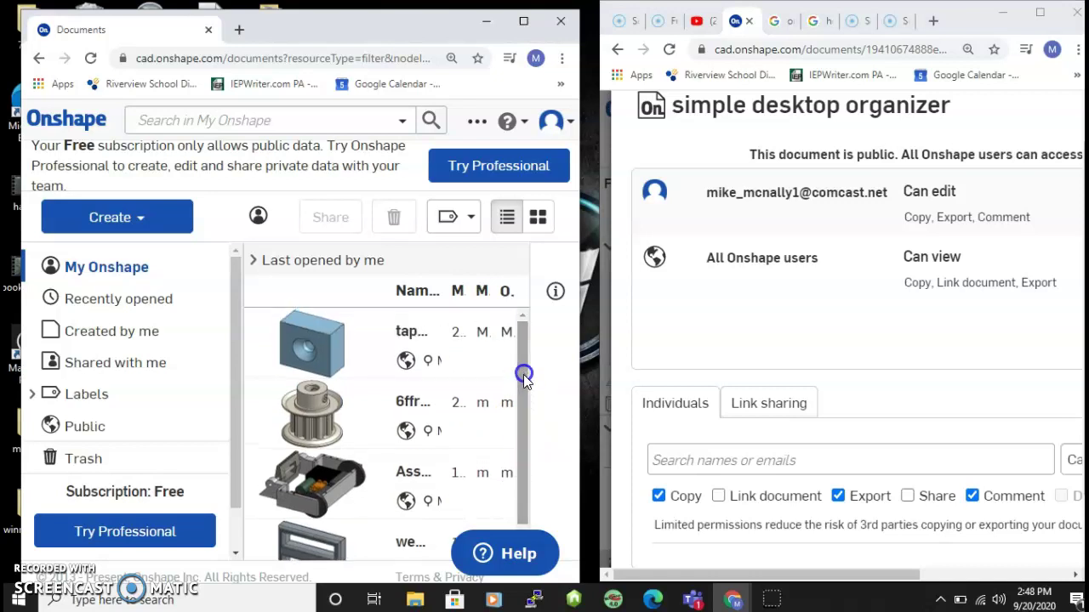
pyautogui.click(90, 58)
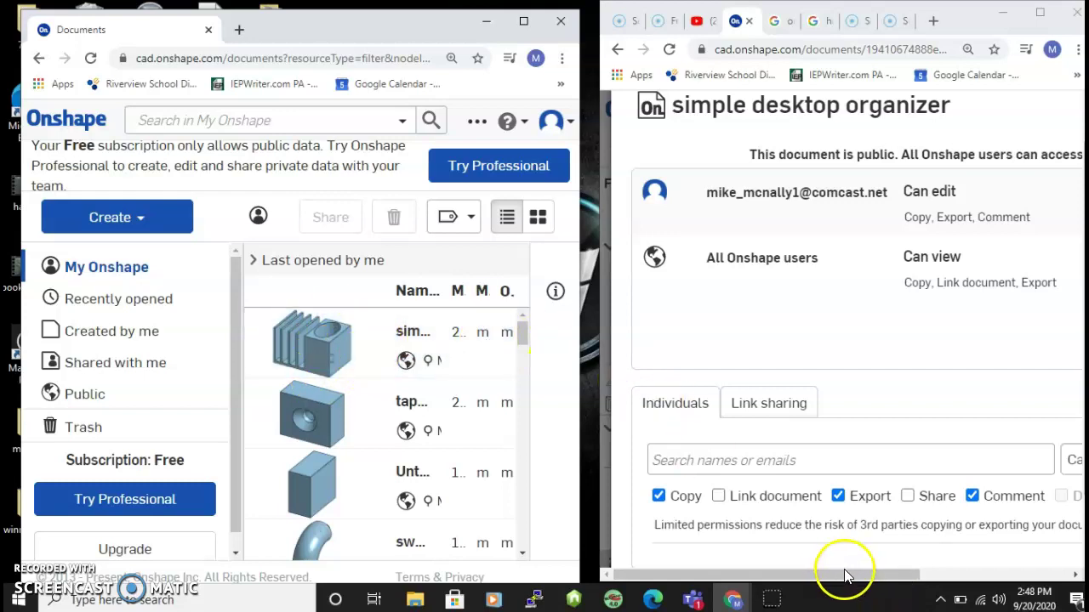
pyautogui.click(965, 570)
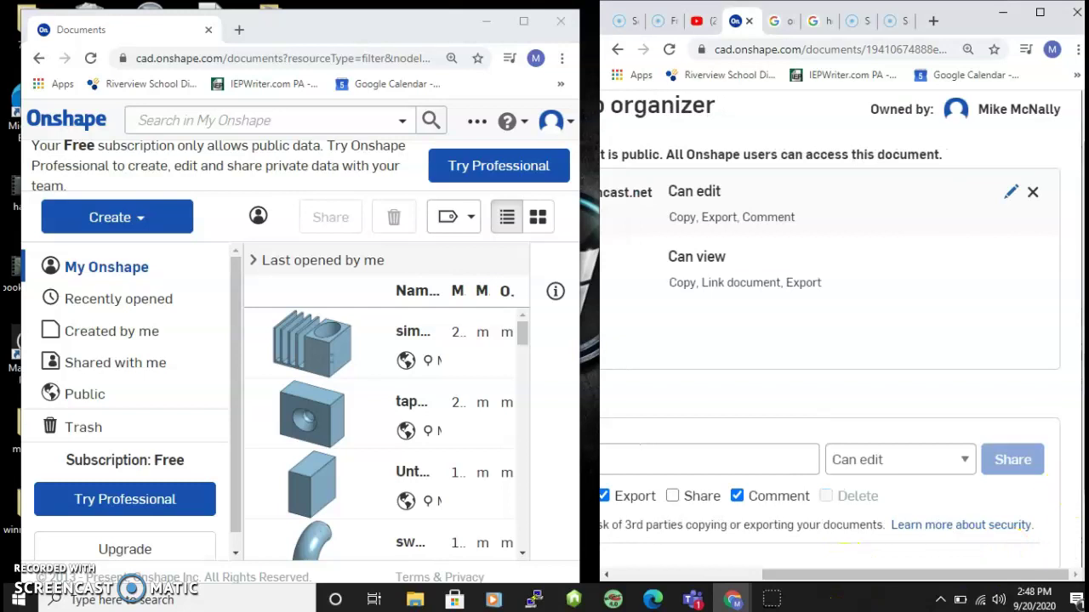
pyautogui.scroll(-1, 1012, 510)
# Close the share dialog, open the organizer as the second account, and view it from Front.
pyautogui.click(1039, 525)
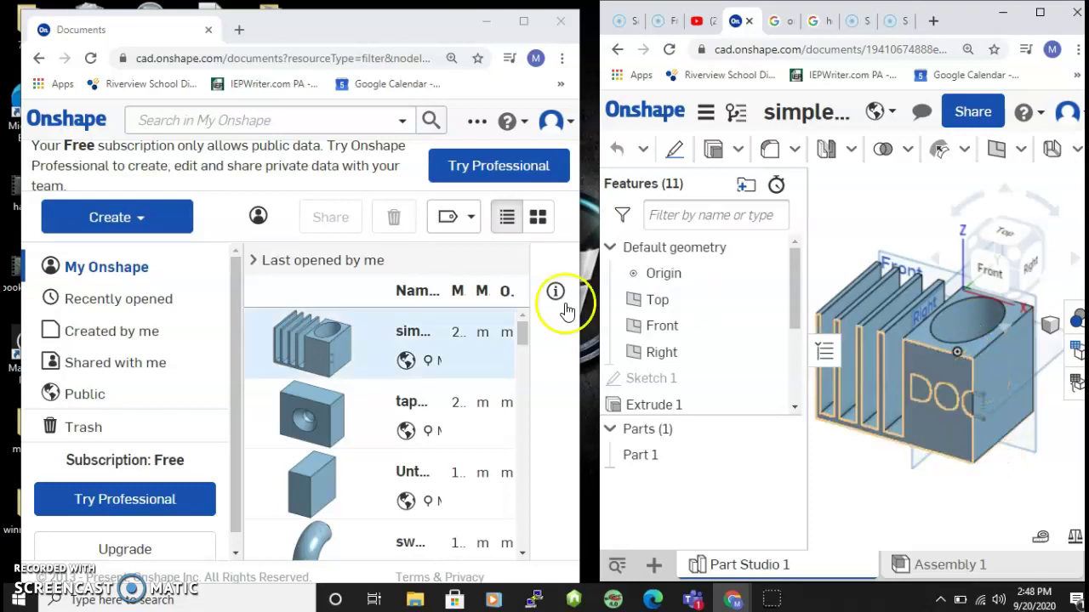
pyautogui.click(350, 353)
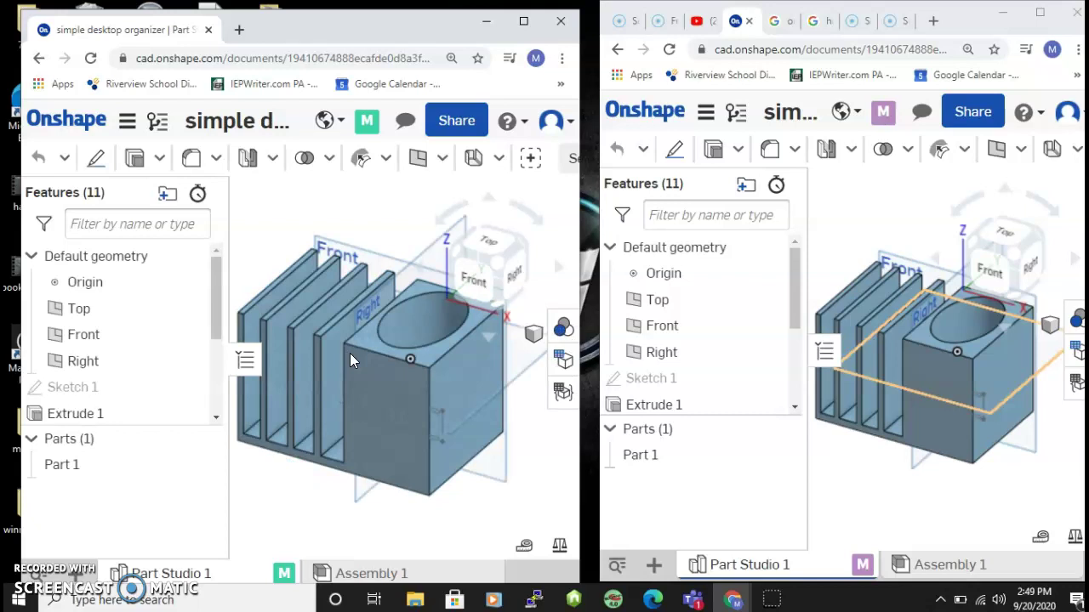
pyautogui.click(993, 270)
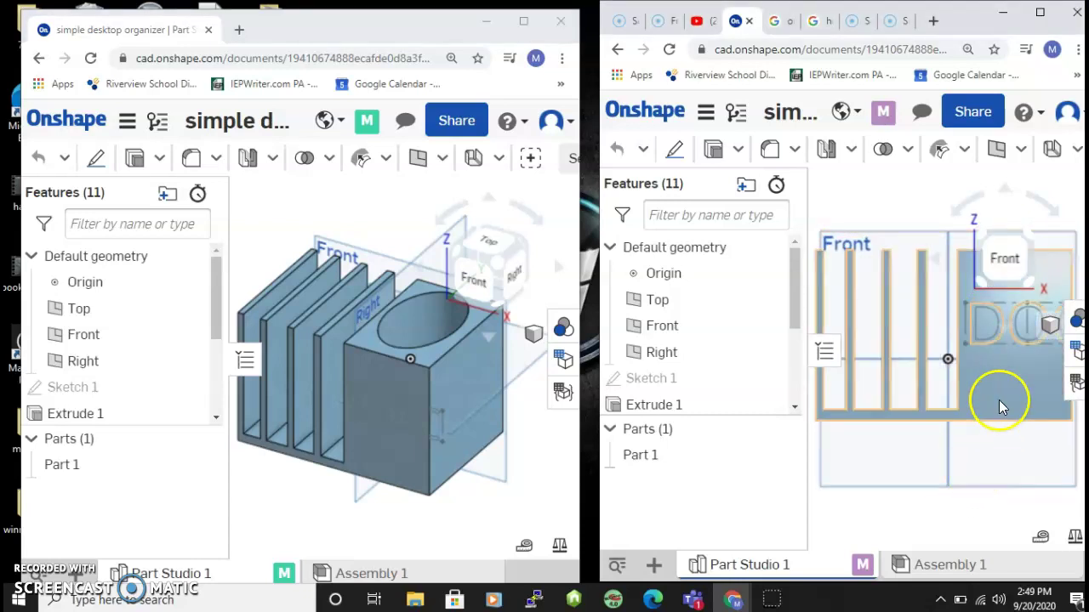
# Sketch a center point circle on the organizer's front face.
pyautogui.click(674, 150)
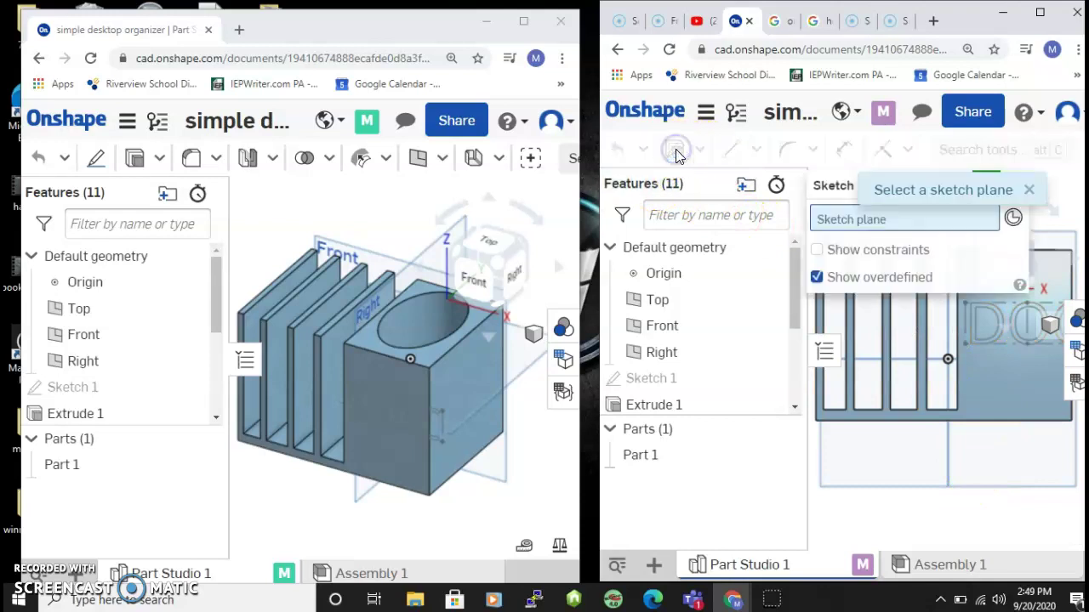
pyautogui.click(1012, 381)
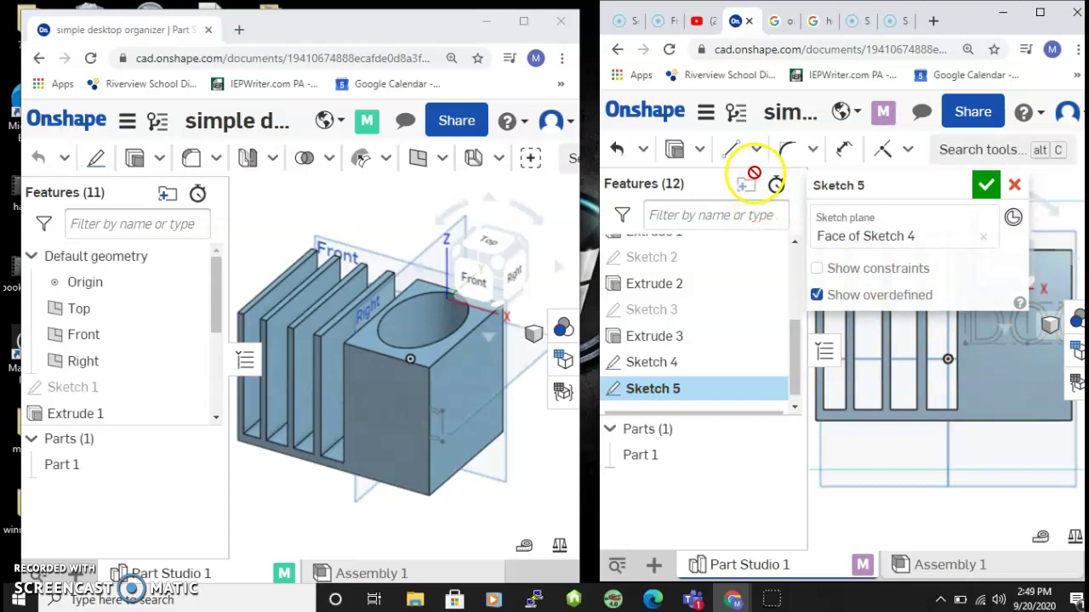
pyautogui.click(755, 151)
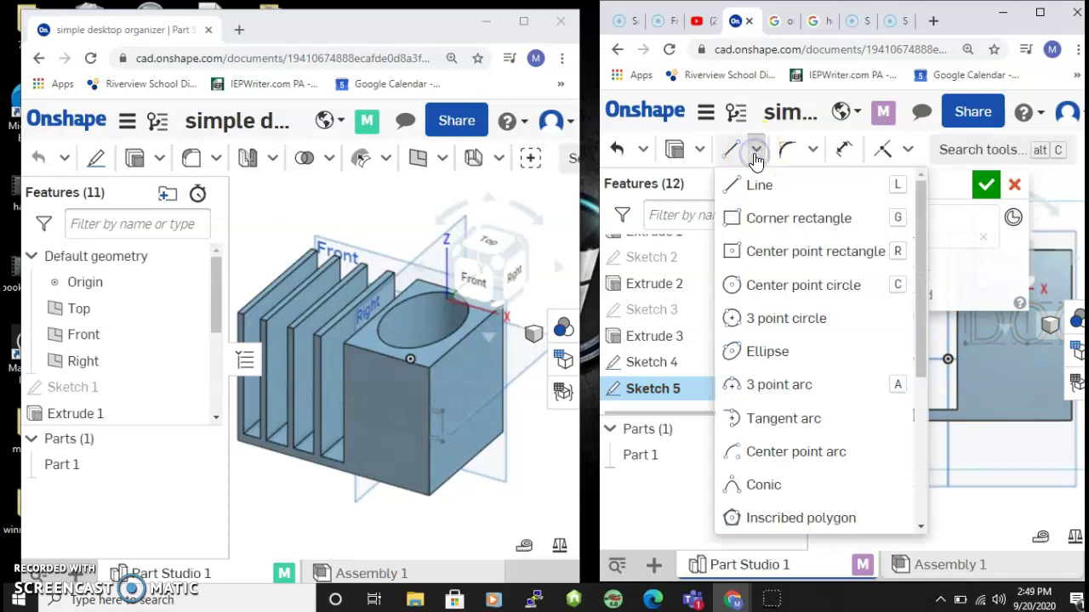
pyautogui.click(748, 285)
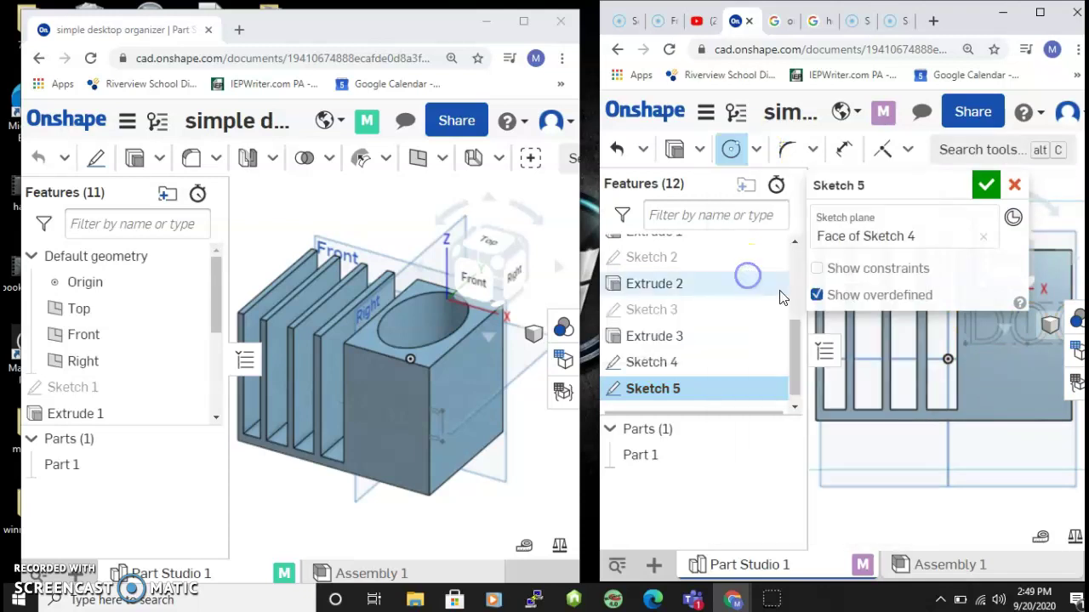
pyautogui.click(1001, 357)
pyautogui.click(1021, 384)
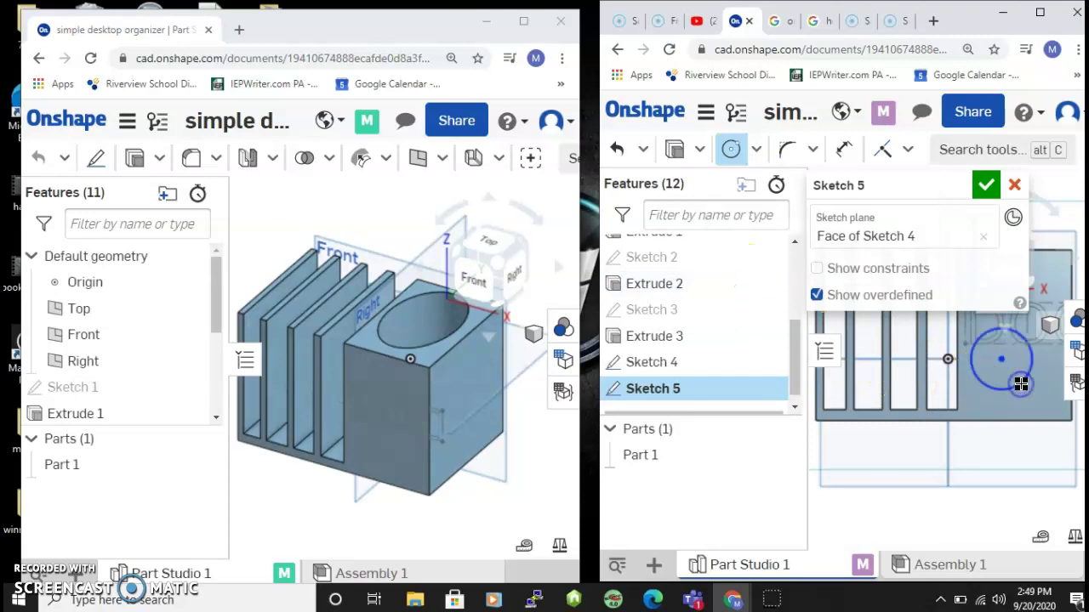
pyautogui.click(1021, 385)
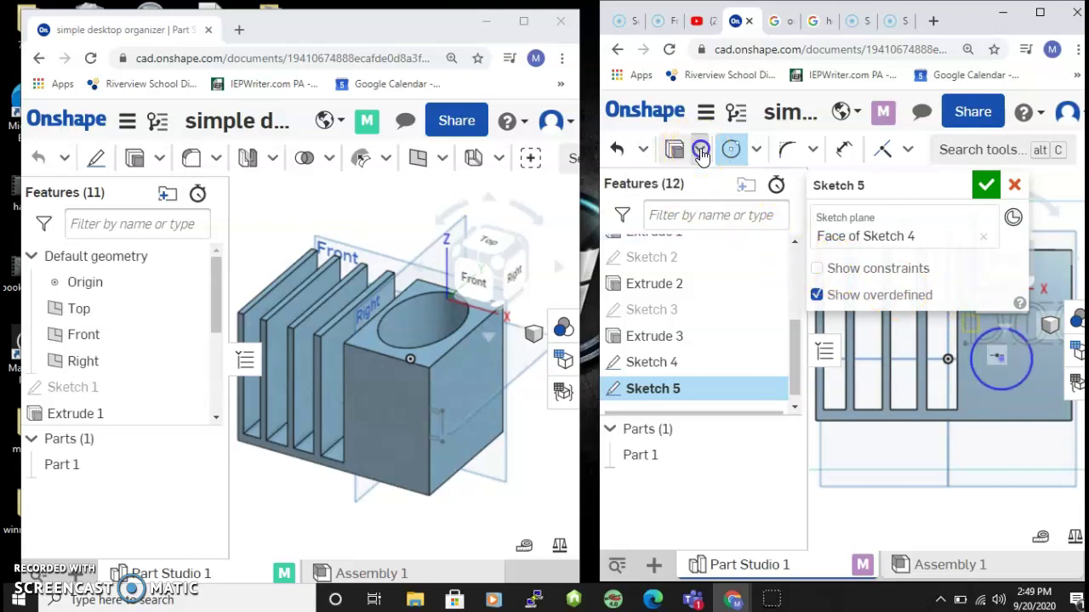
# Extrude the circle with Remove and Through all to cut a round hole.
pyautogui.click(700, 150)
pyautogui.click(703, 187)
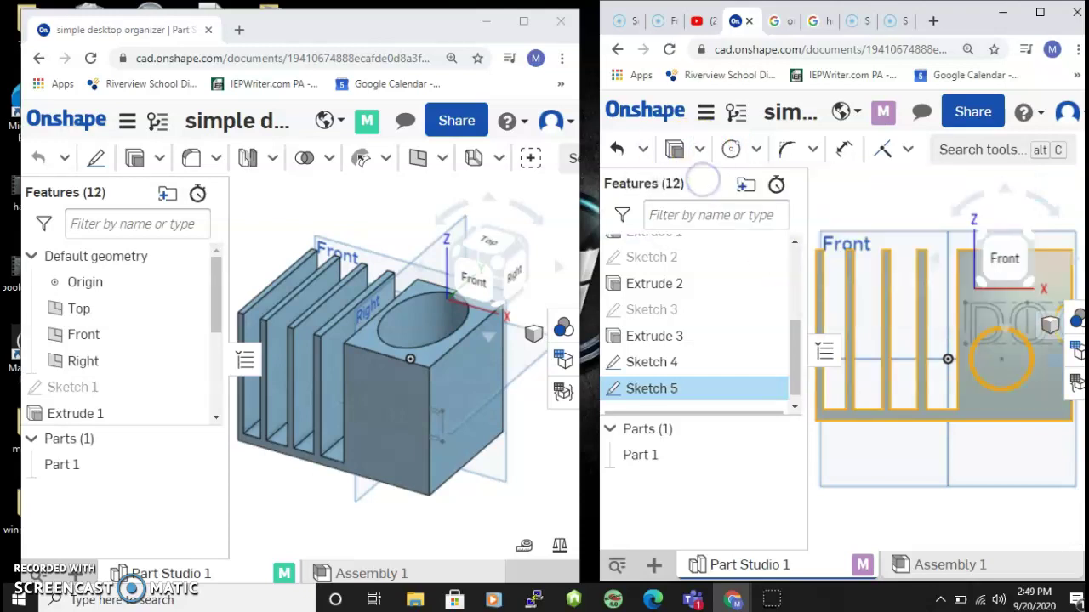
pyautogui.click(917, 247)
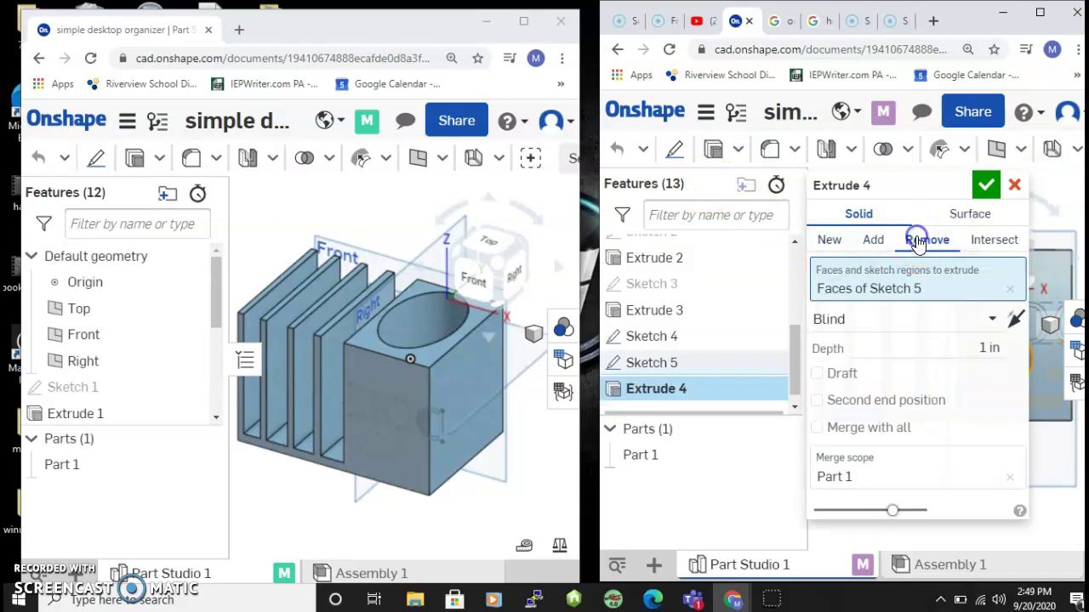
pyautogui.click(994, 317)
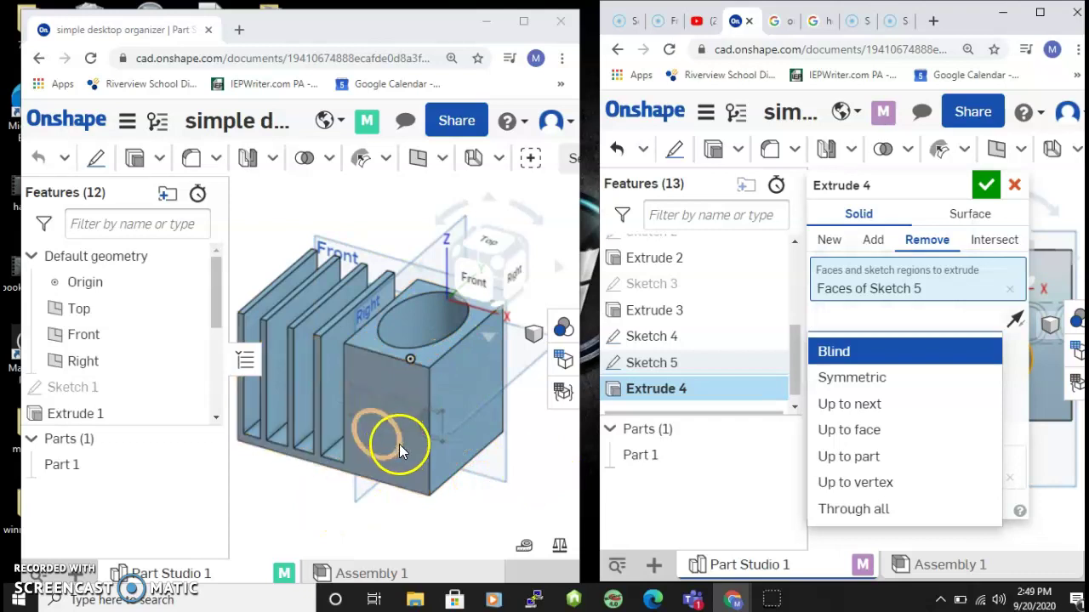
pyautogui.click(830, 510)
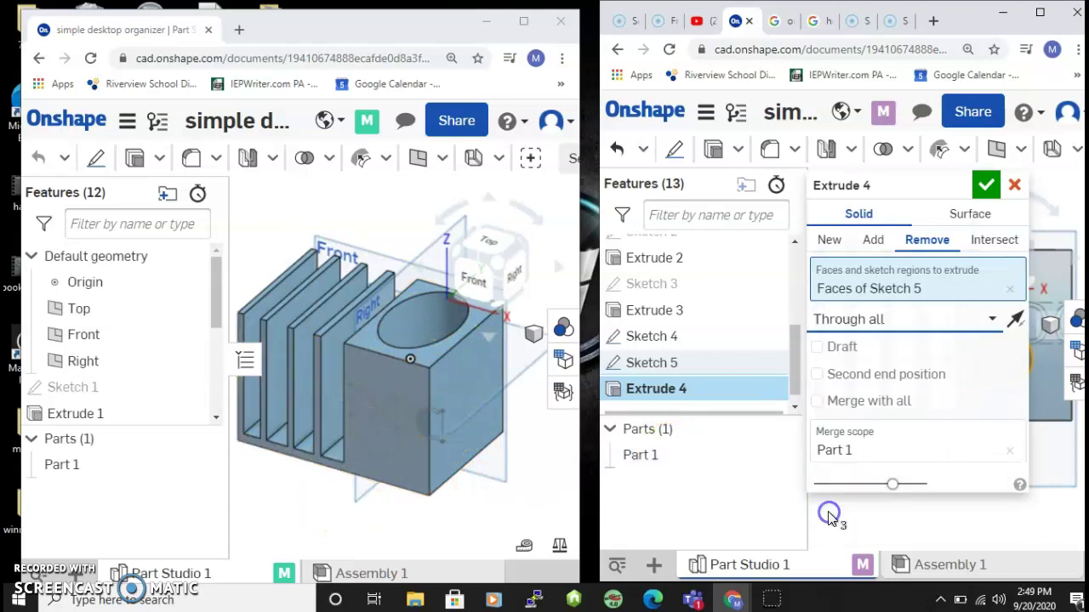
pyautogui.click(985, 185)
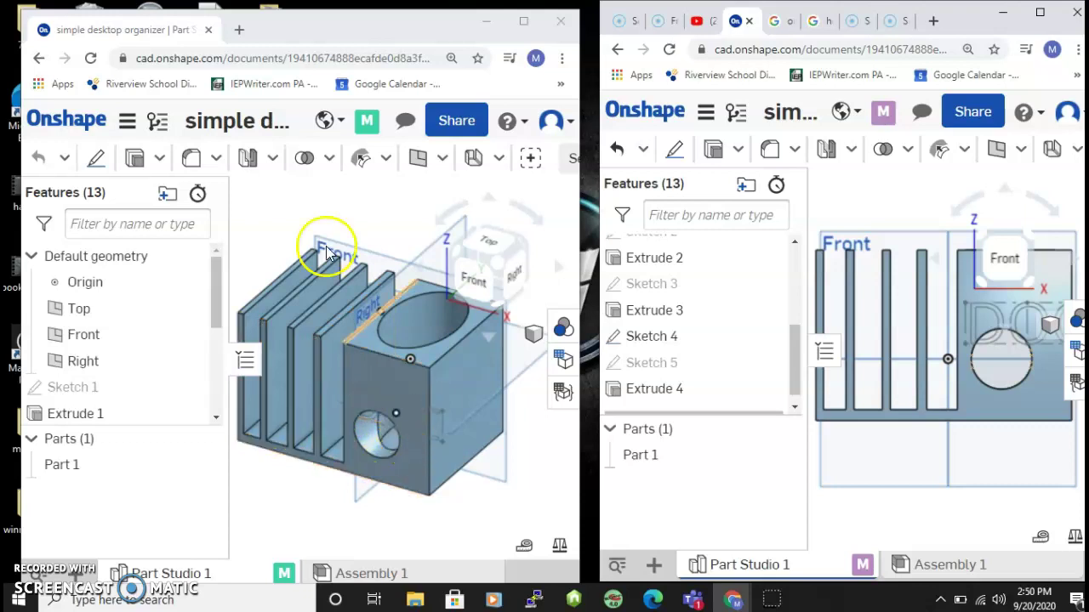
# Create Sketch 6 on the front face with a thin corner rectangle along the right edge.
pyautogui.click(89, 158)
pyautogui.click(89, 158)
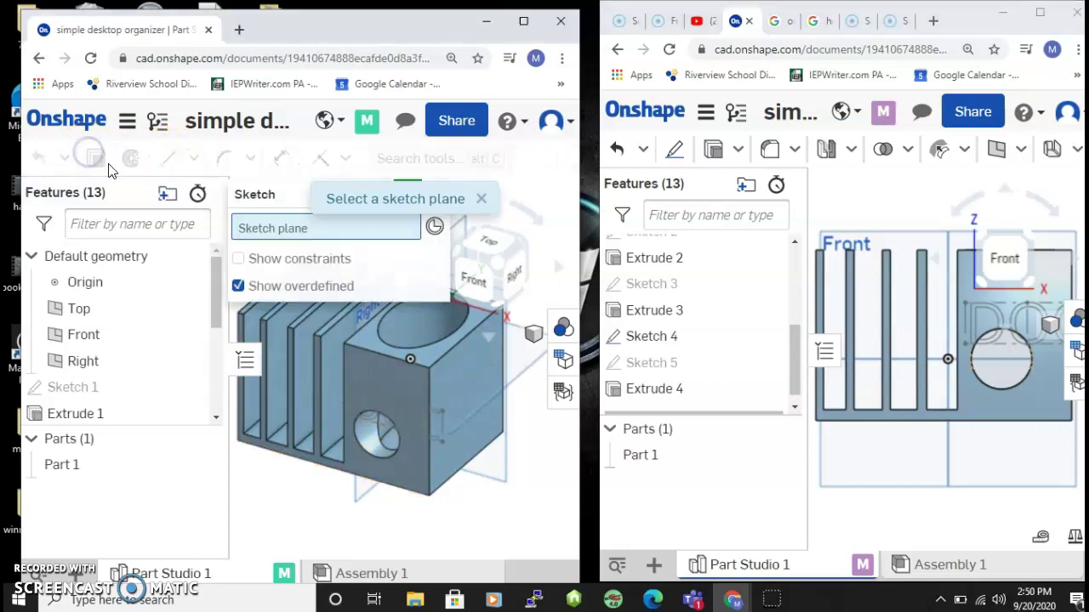
pyautogui.click(469, 281)
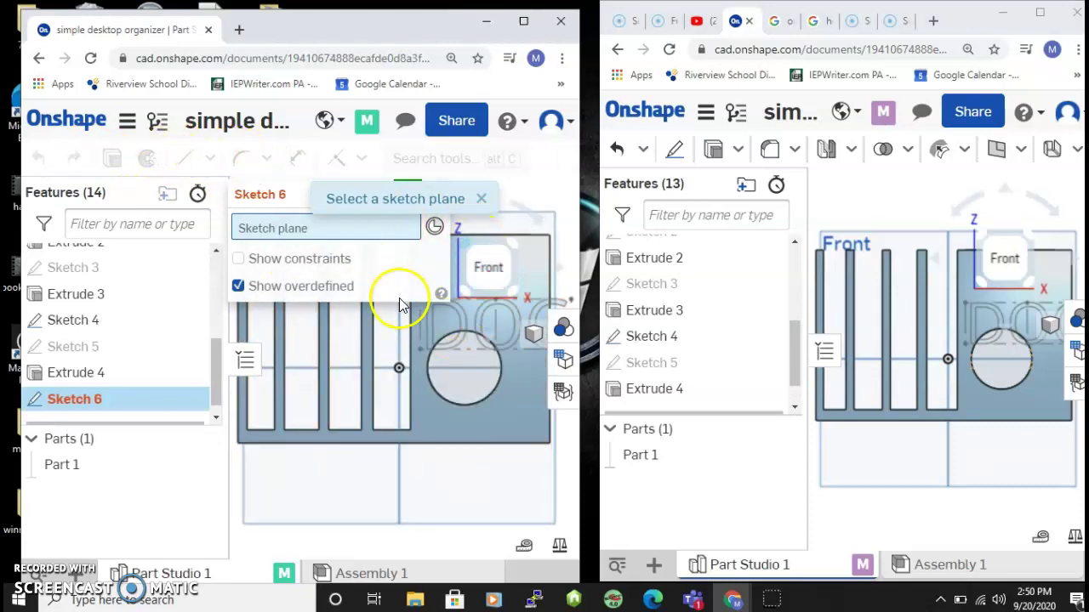
pyautogui.click(527, 269)
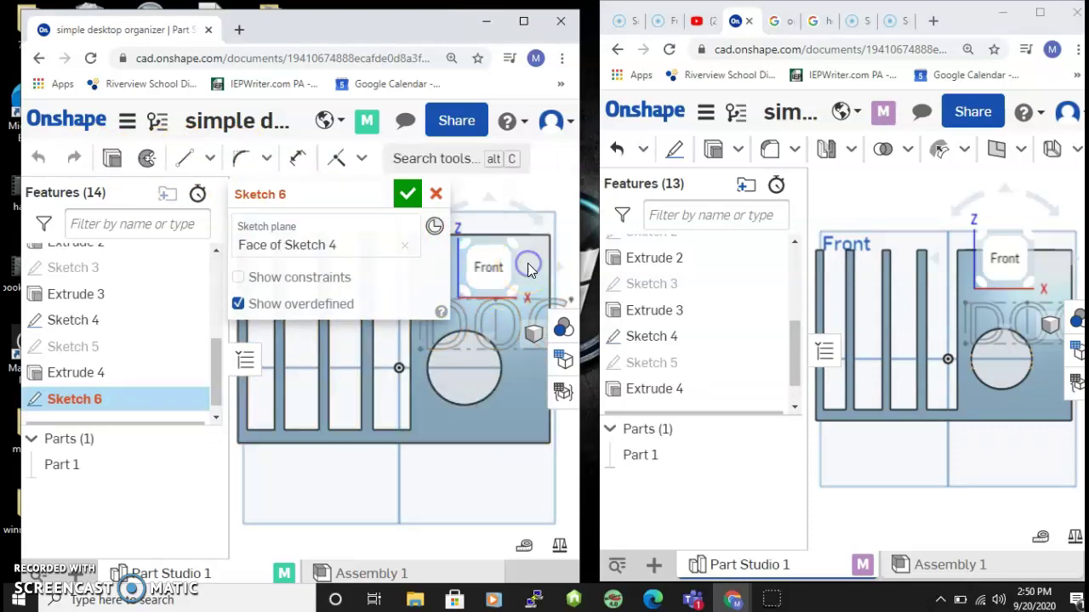
pyautogui.click(211, 158)
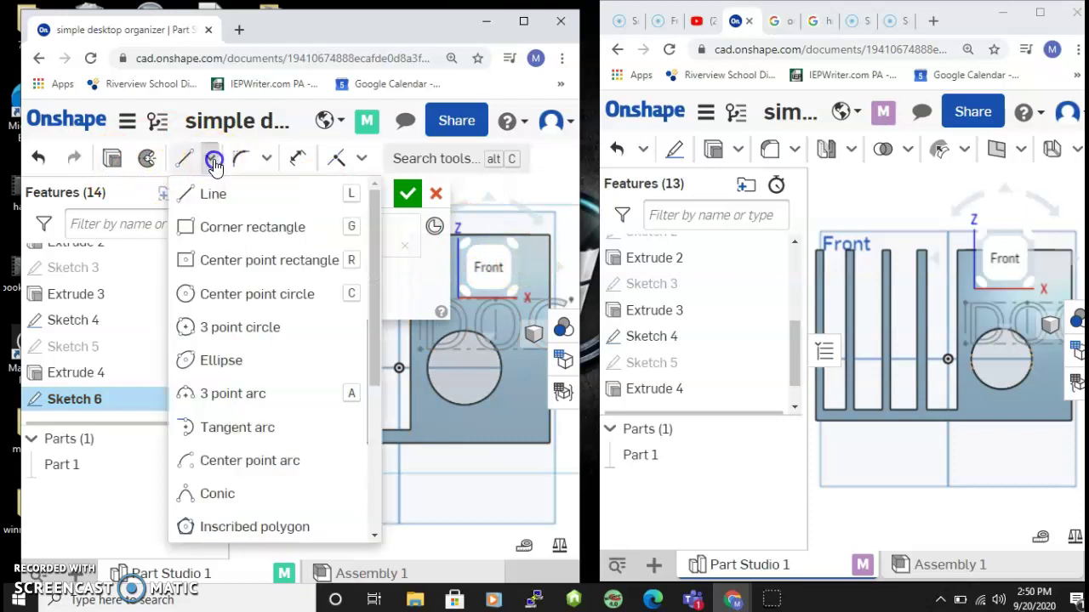
pyautogui.click(227, 225)
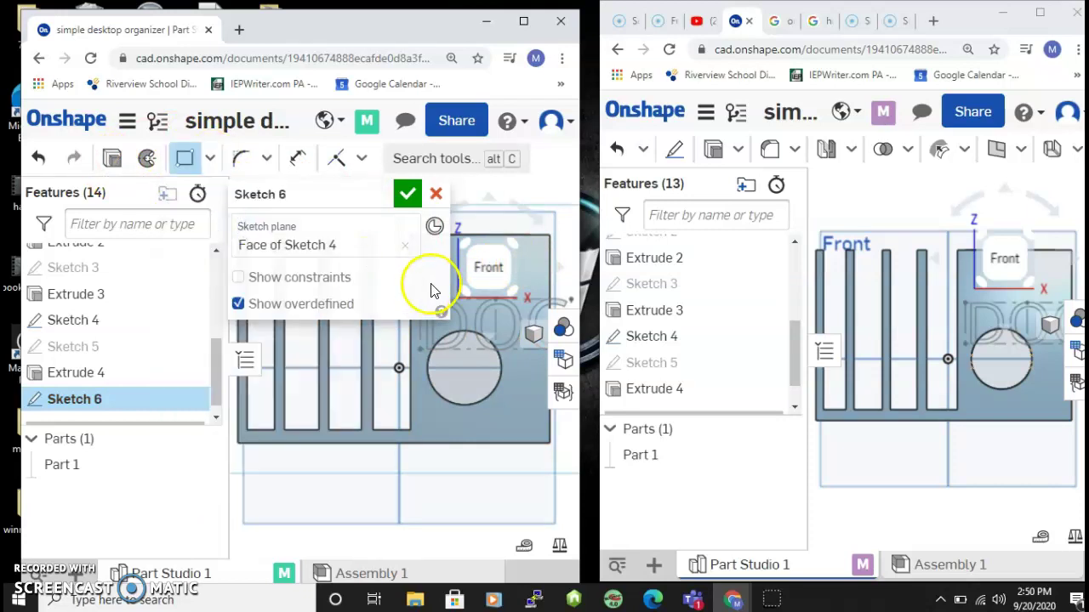
pyautogui.click(532, 311)
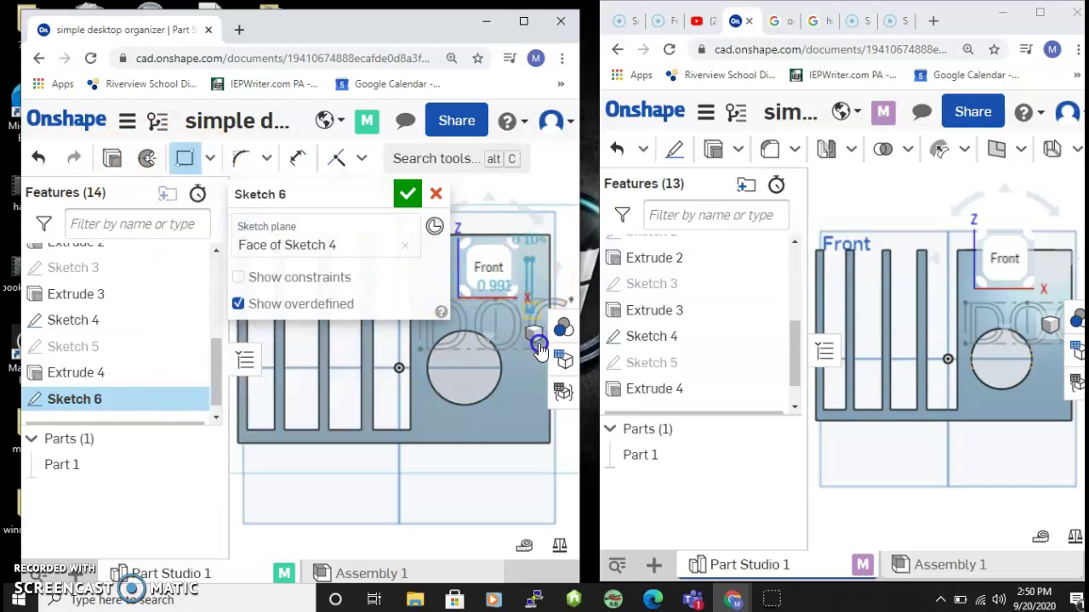
pyautogui.click(545, 423)
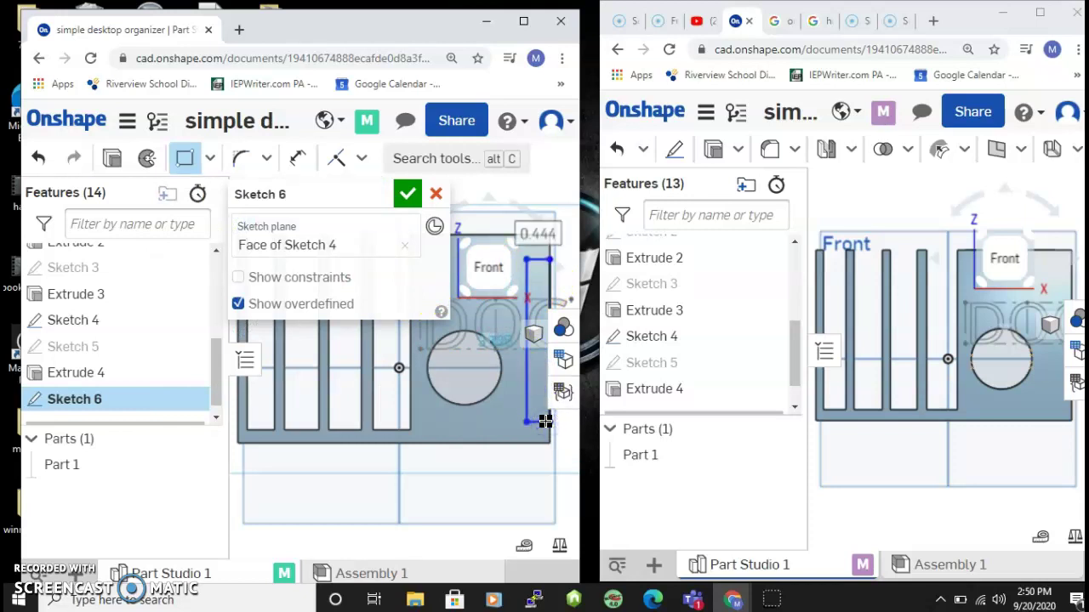
# Extrude Sketch 6 with Remove and Through all to notch the block's side.
pyautogui.click(112, 159)
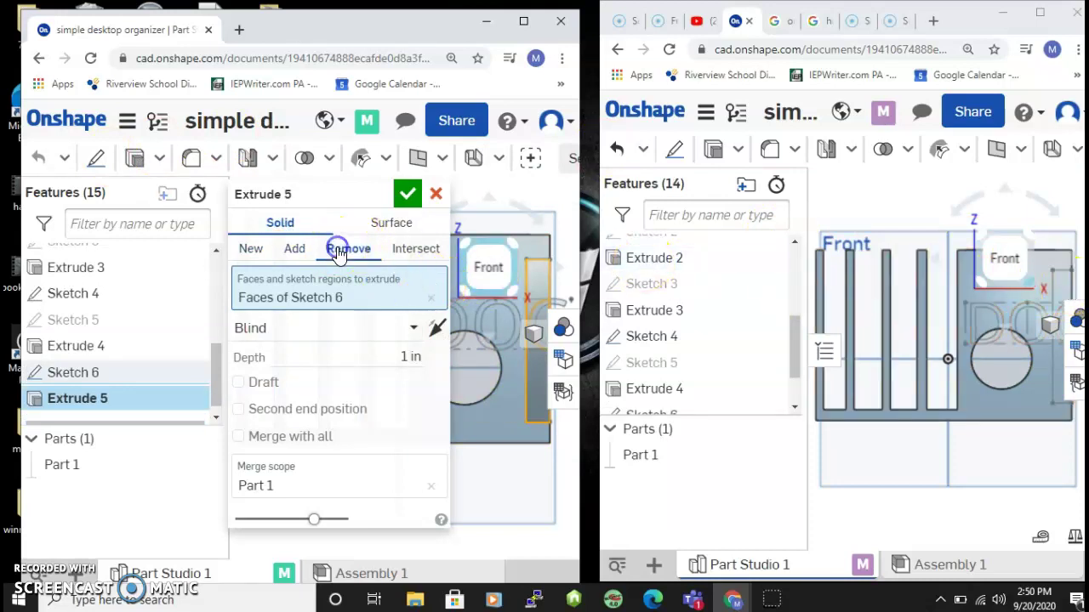
pyautogui.click(412, 330)
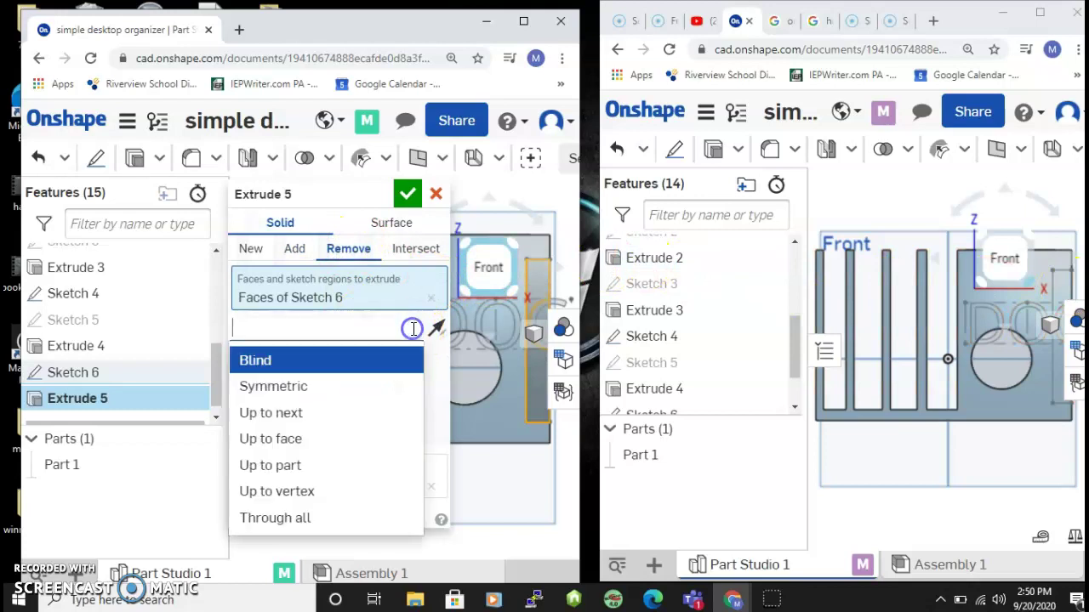
pyautogui.click(305, 518)
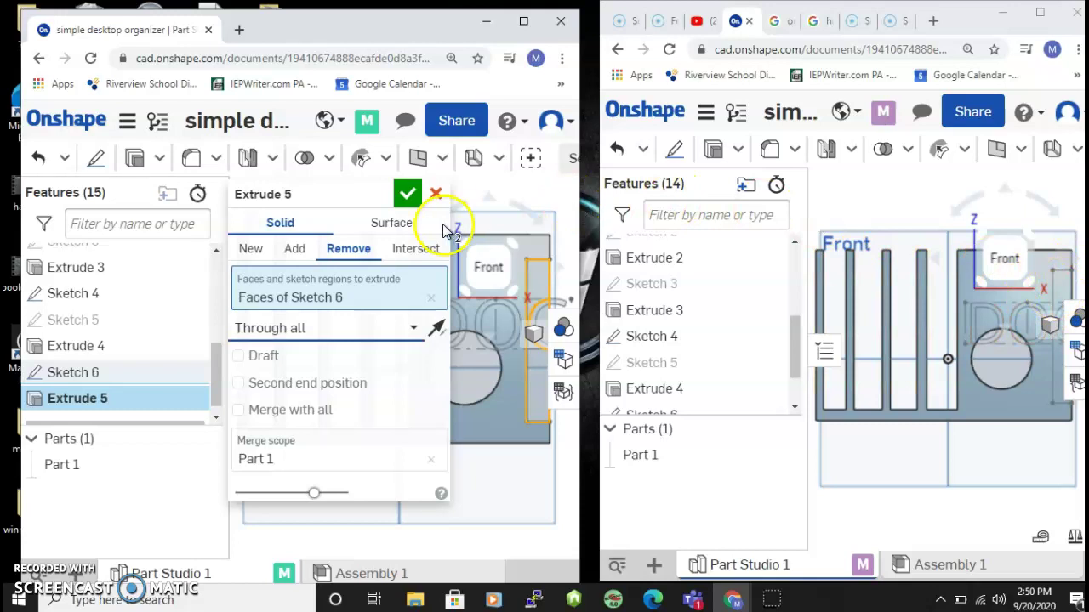
pyautogui.click(408, 196)
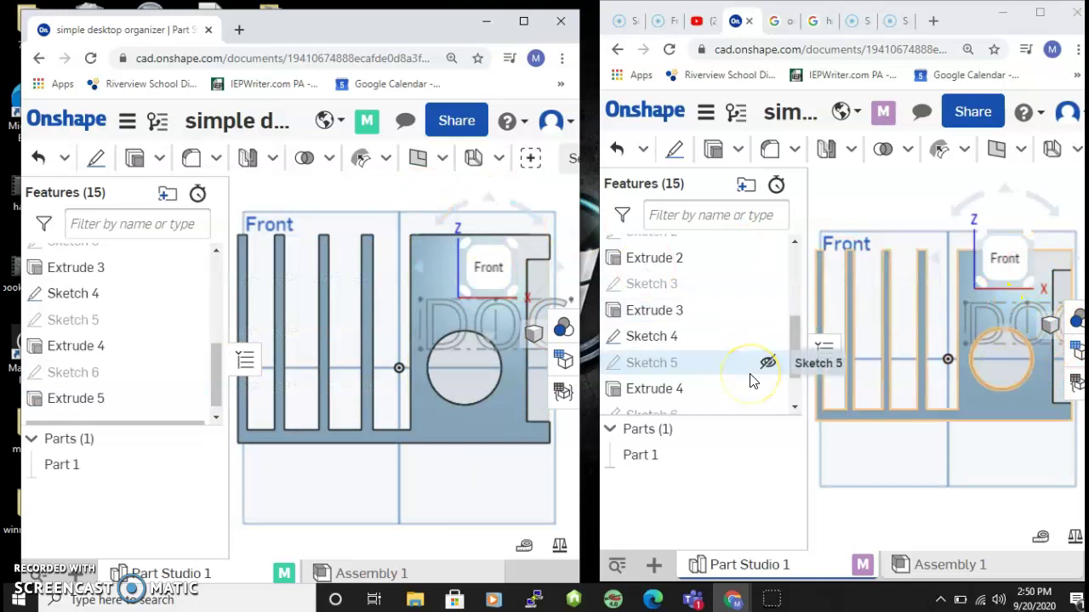
# Reopen the Share settings from the second window and scroll to review the collaborator list.
pyautogui.click(977, 113)
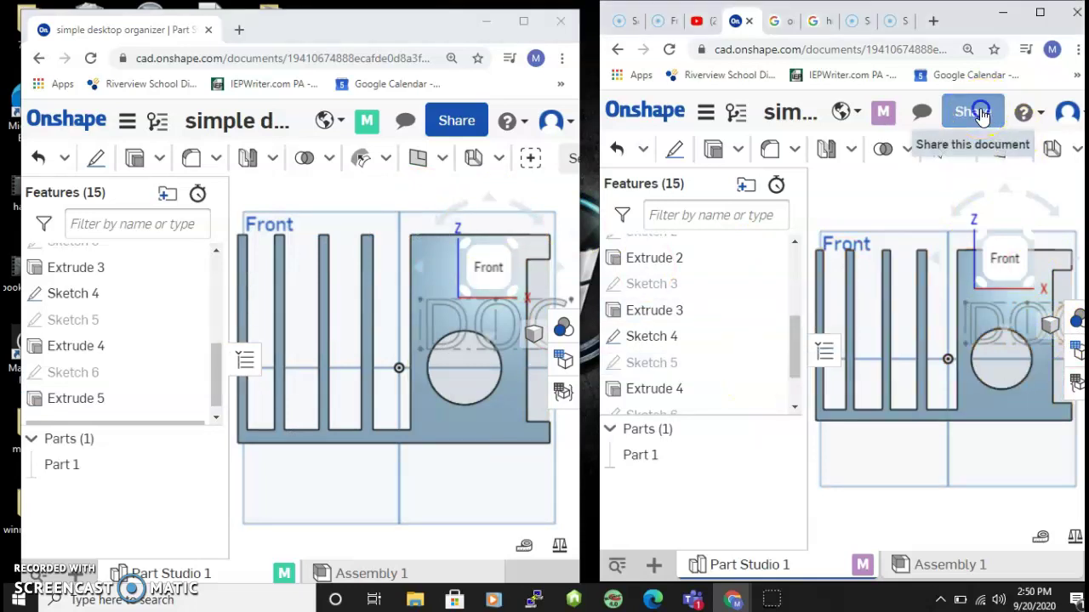
pyautogui.click(697, 510)
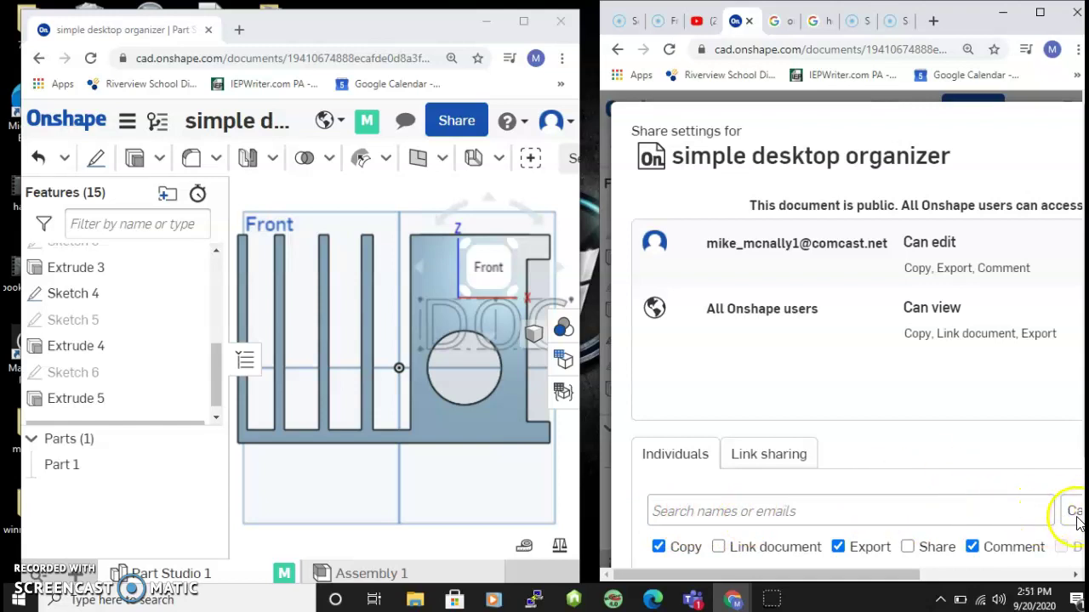
pyautogui.moveTo(904, 575); pyautogui.dragTo(1054, 575)
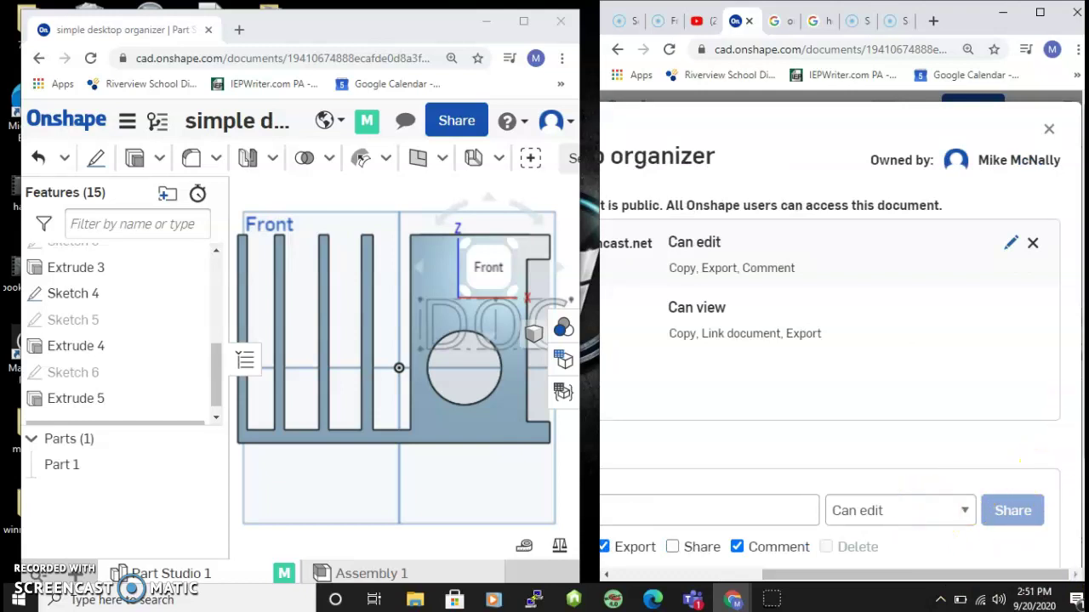
pyautogui.scroll(-2, 1084, 340)
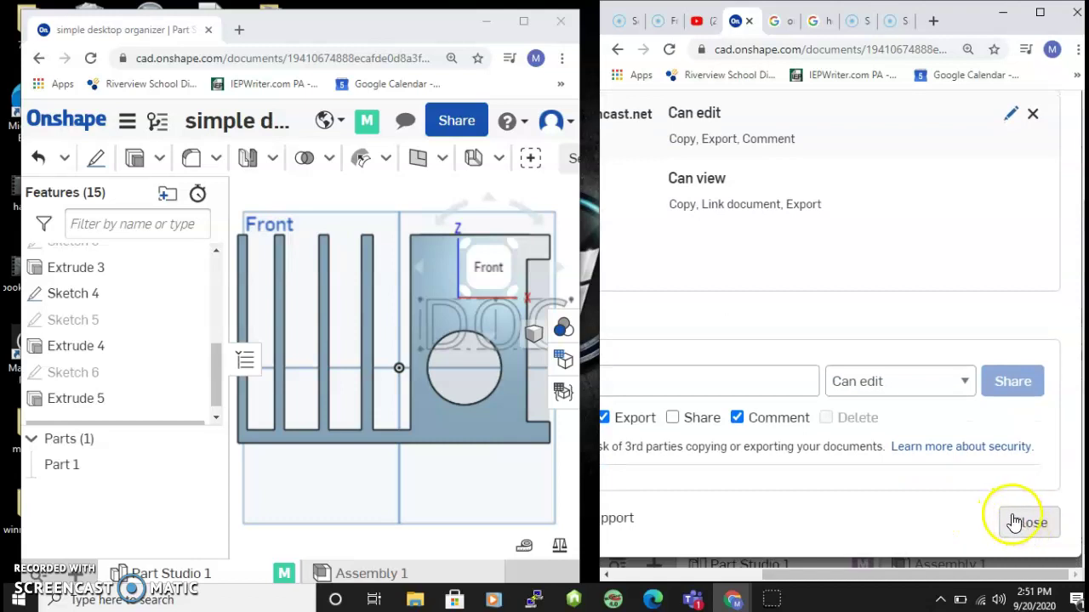